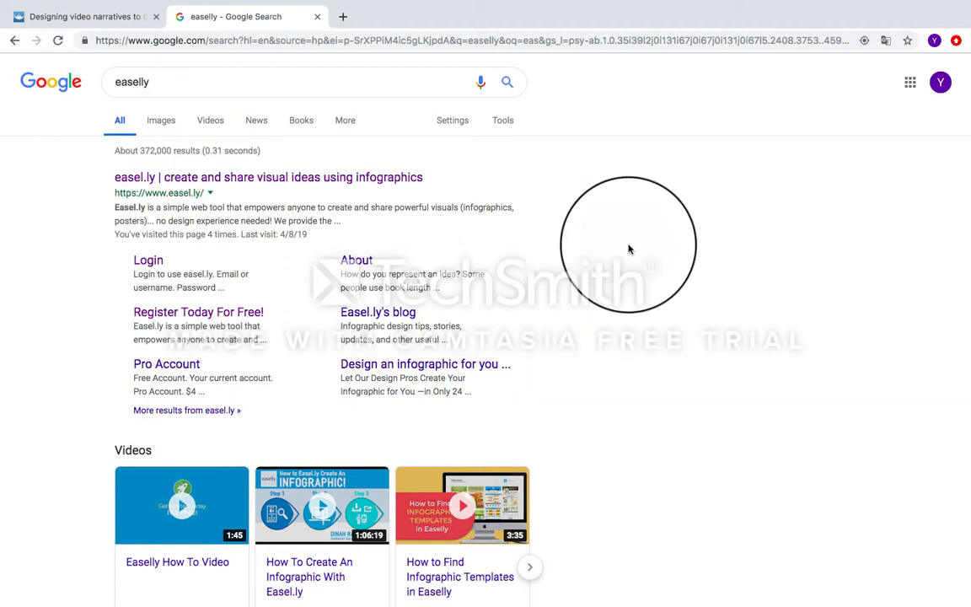
# Open the easel.ly site from the search results, view its sign-up page, and log in with the saved account credentials
pyautogui.click(327, 186)
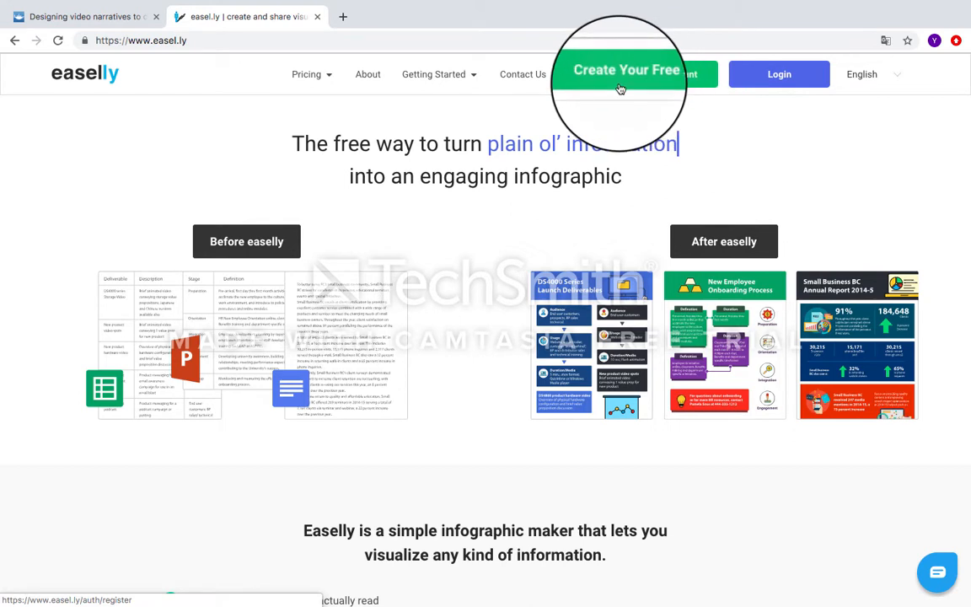
pyautogui.click(659, 83)
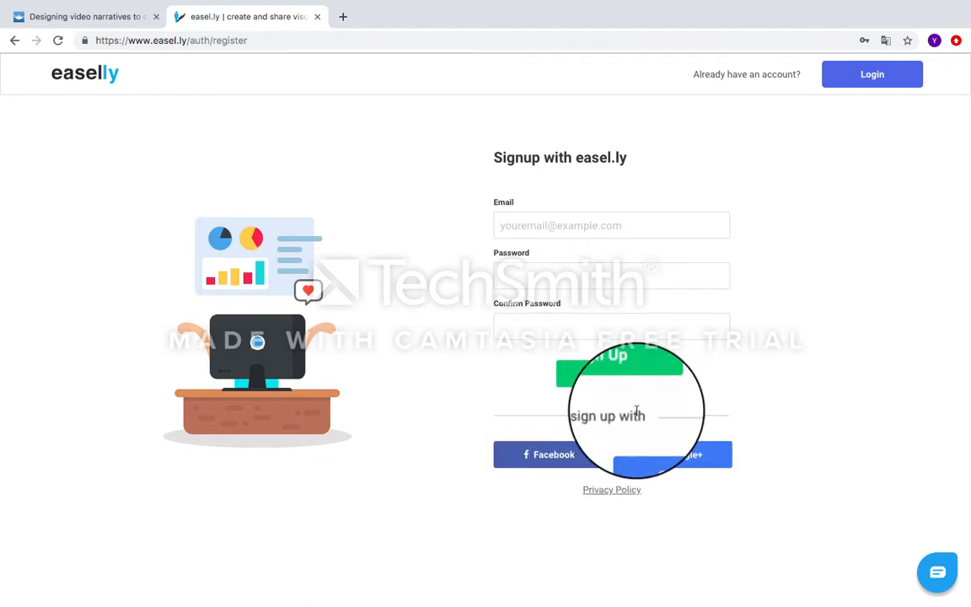
pyautogui.click(864, 74)
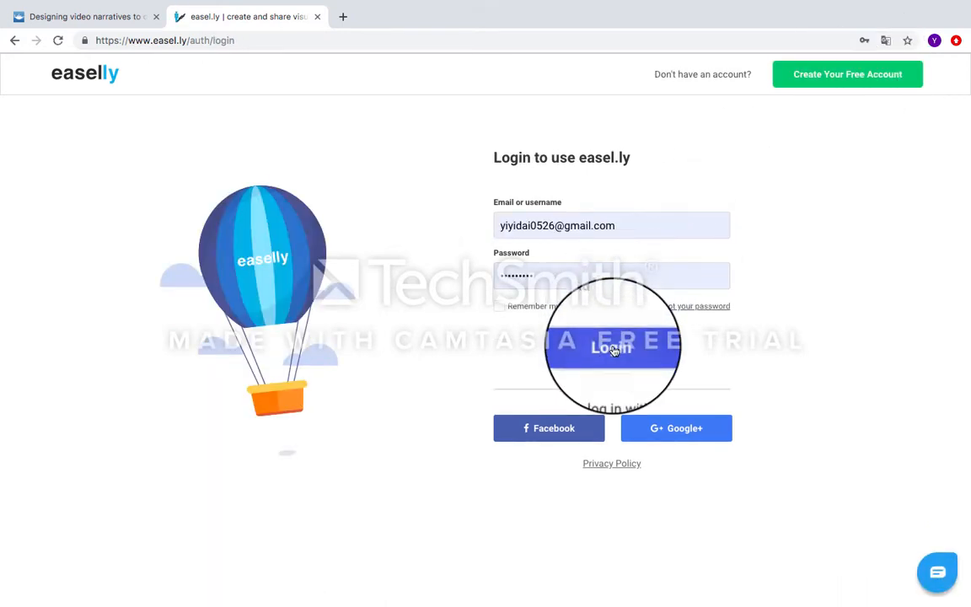
pyautogui.click(612, 348)
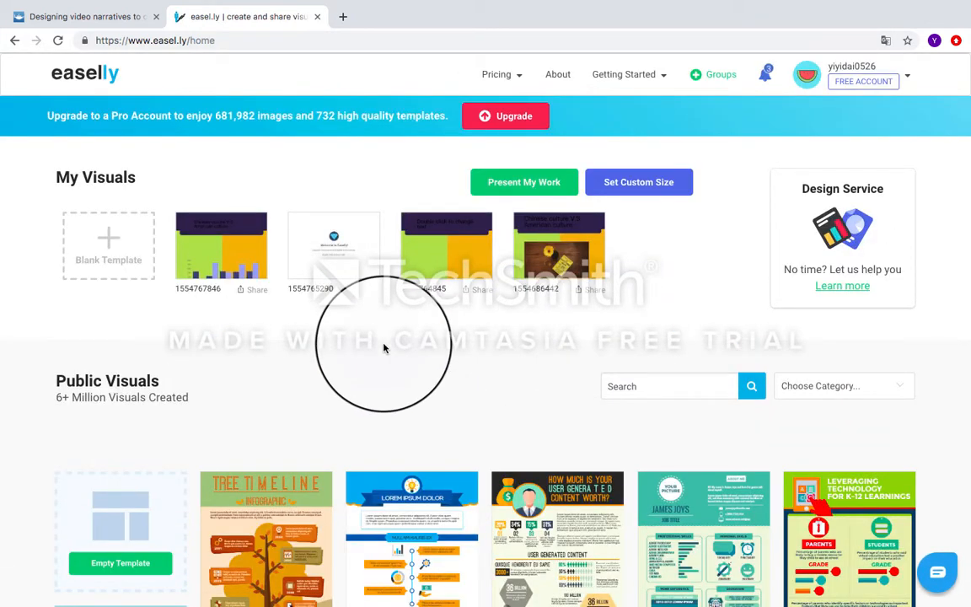
# Browse the public visuals on the home page and start a new infographic from the blank template
pyautogui.scroll(-3, 384, 347)
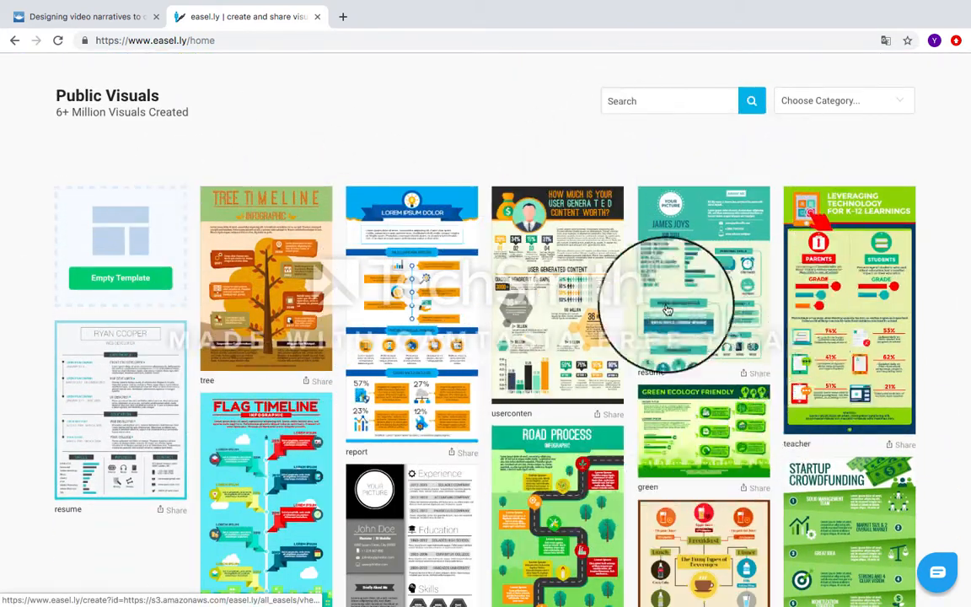
pyautogui.scroll(-1, 636, 300)
pyautogui.scroll(-2, 631, 309)
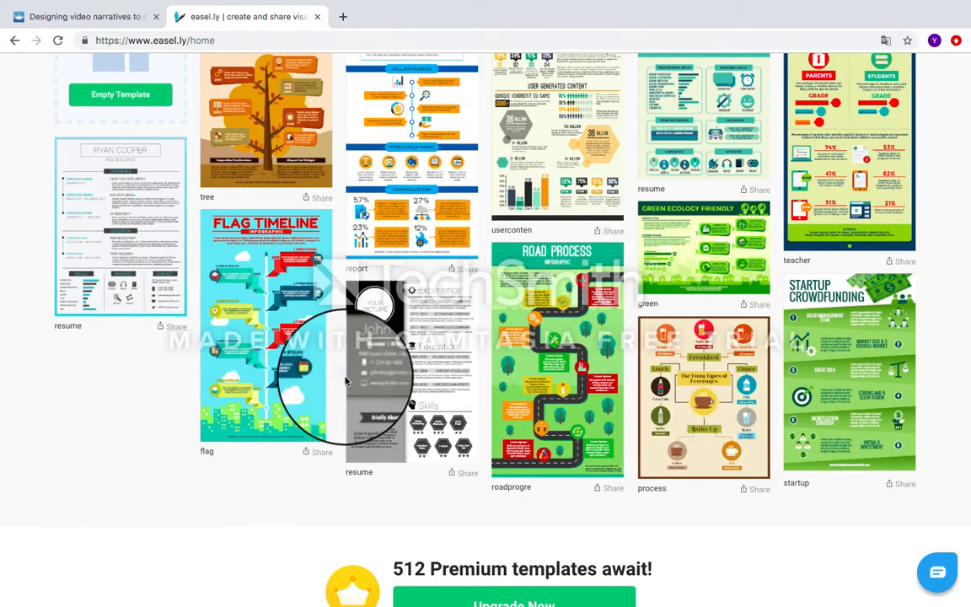
pyautogui.scroll(1, 346, 382)
pyautogui.scroll(3, 346, 382)
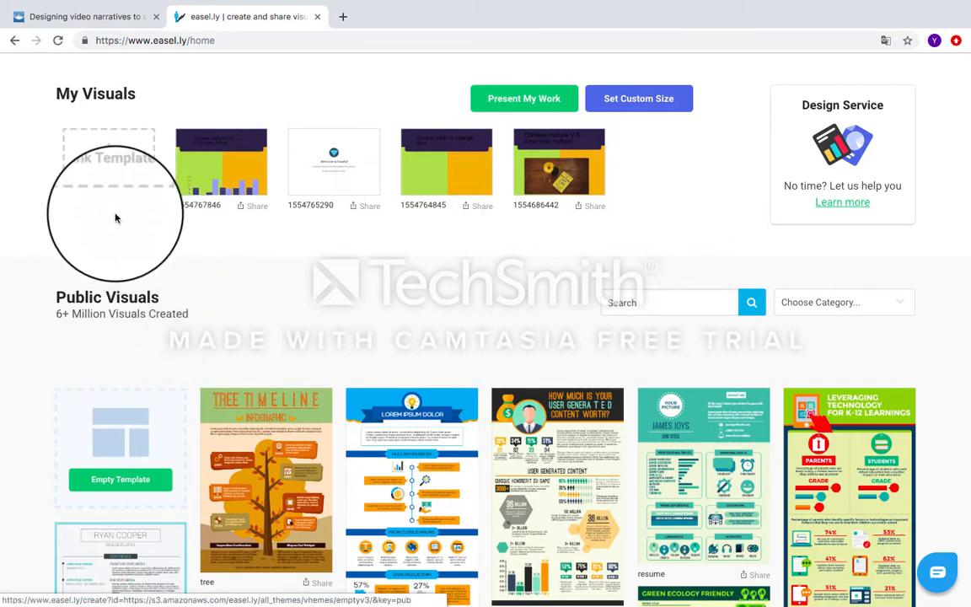
pyautogui.click(104, 154)
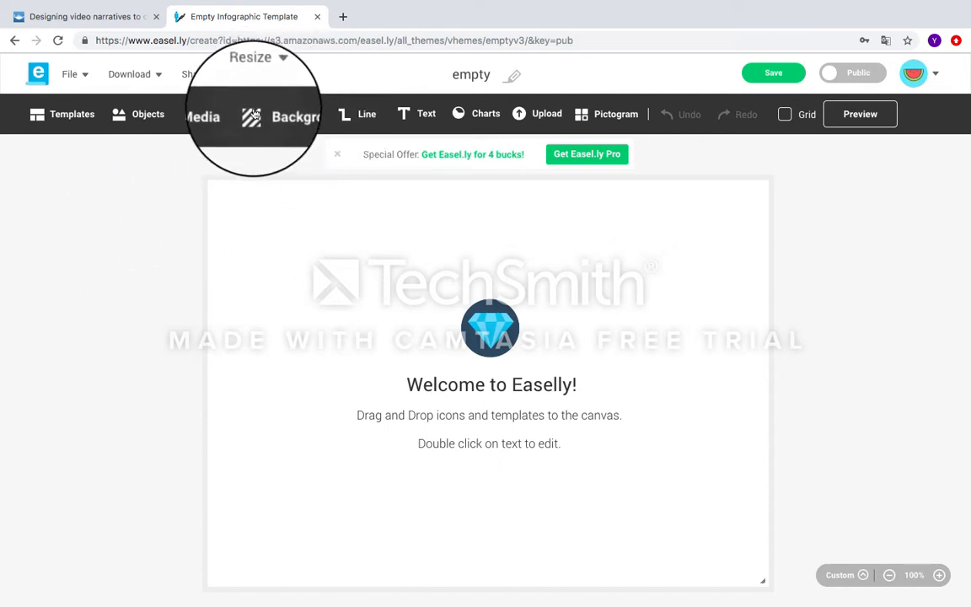
# Apply the split green and orange background with dark purple bands to the canvas
pyautogui.click(299, 125)
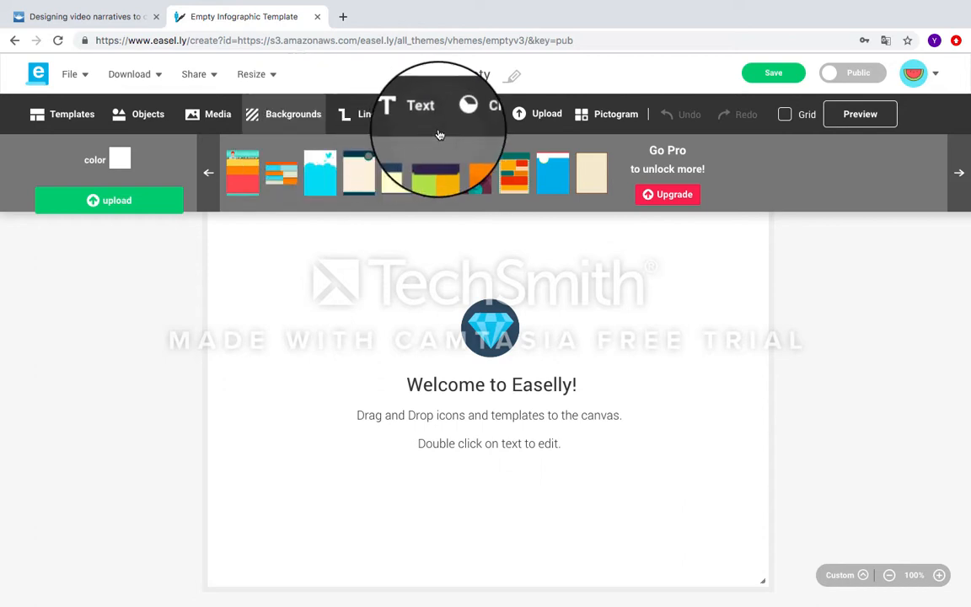
pyautogui.click(435, 182)
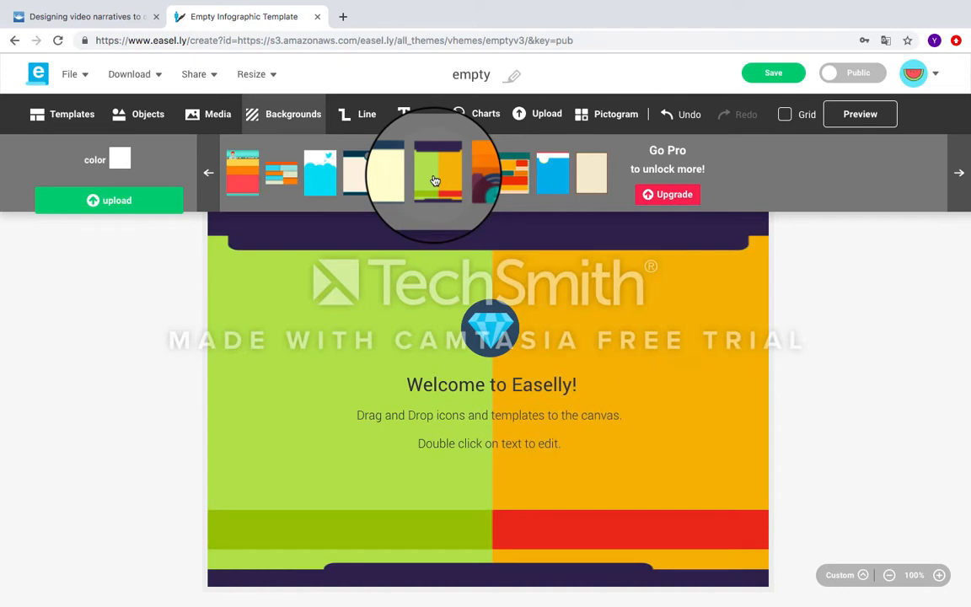
# Delete the diamond icon, its dark circle, the welcome heading and both placeholder instruction lines from the canvas
pyautogui.click(491, 329)
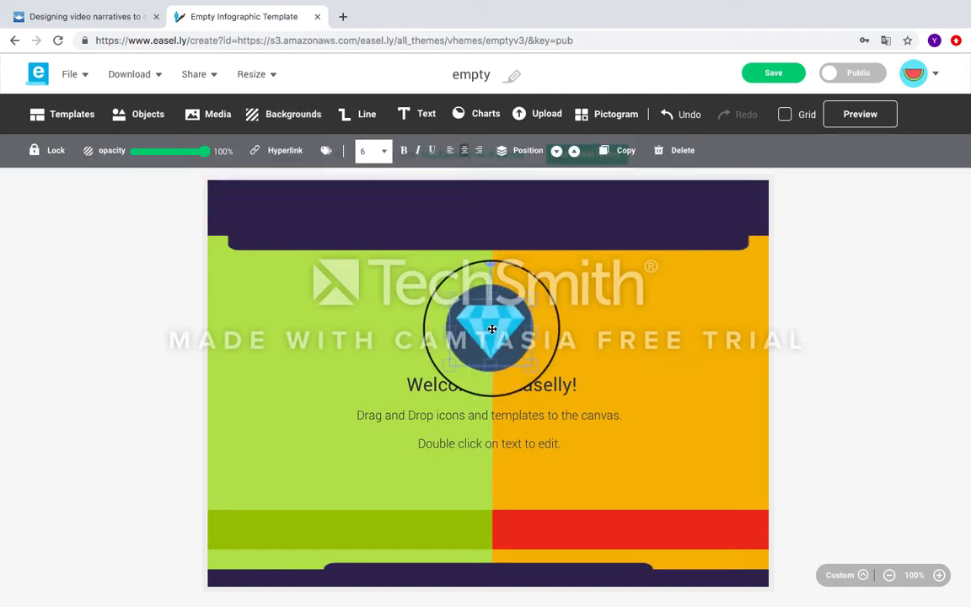
pyautogui.press('Delete')
pyautogui.click(492, 328)
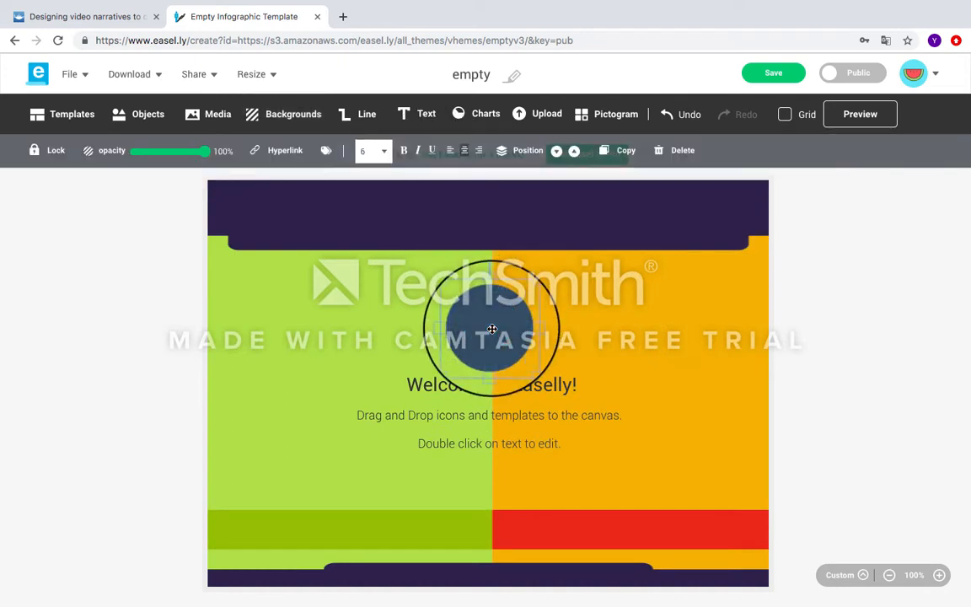
pyautogui.press('Delete')
pyautogui.click(509, 390)
pyautogui.press('Delete')
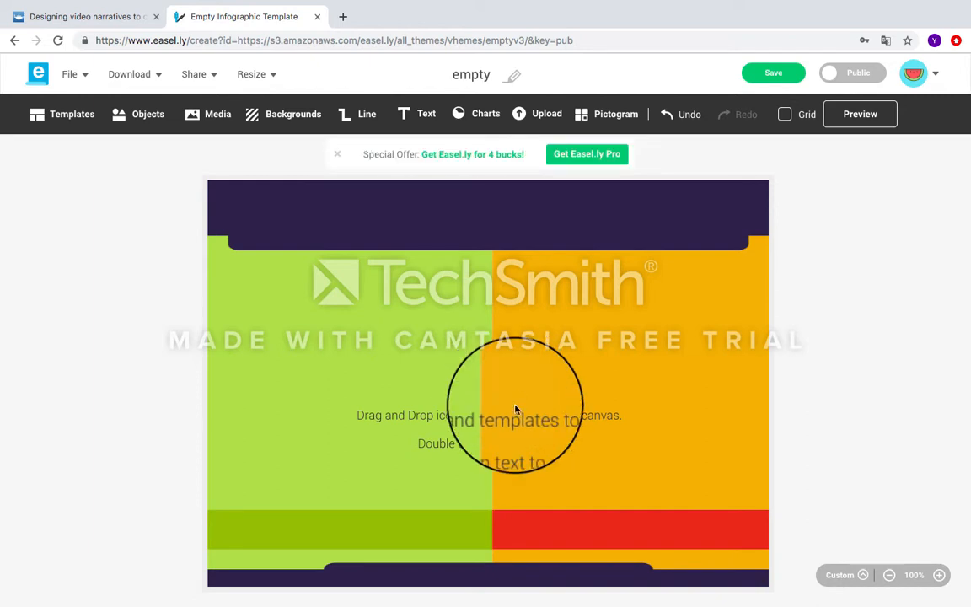
pyautogui.click(518, 413)
pyautogui.press('Delete')
pyautogui.click(527, 444)
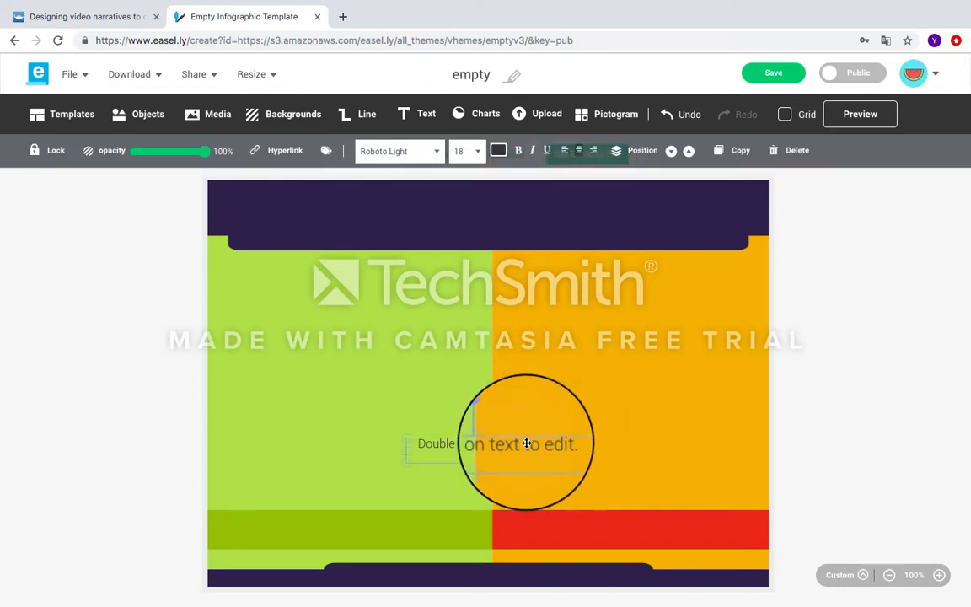
pyautogui.press('Delete')
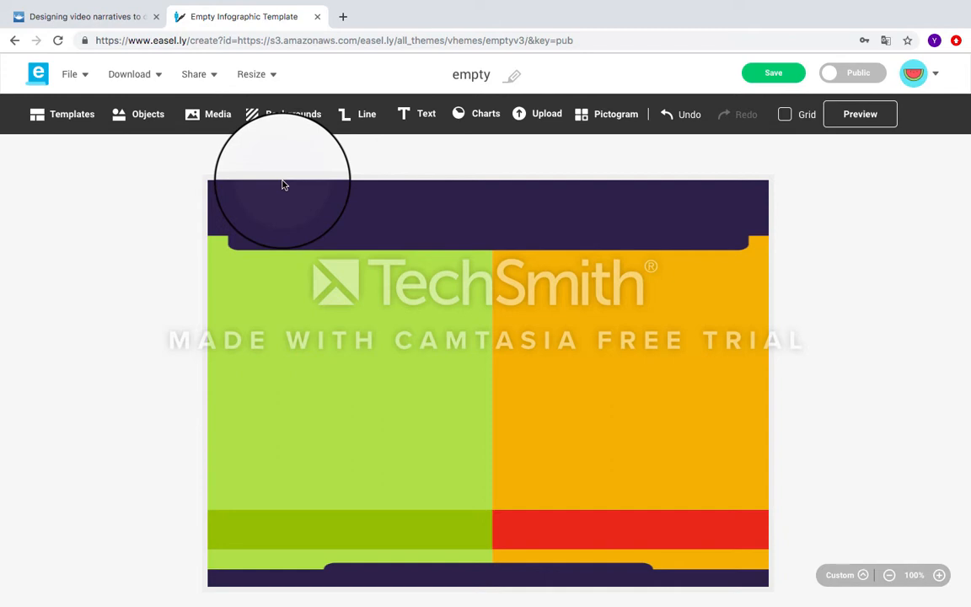
# Resize the canvas to A4 (8.3 x 11.7 in) and look over the resized page
pyautogui.click(262, 77)
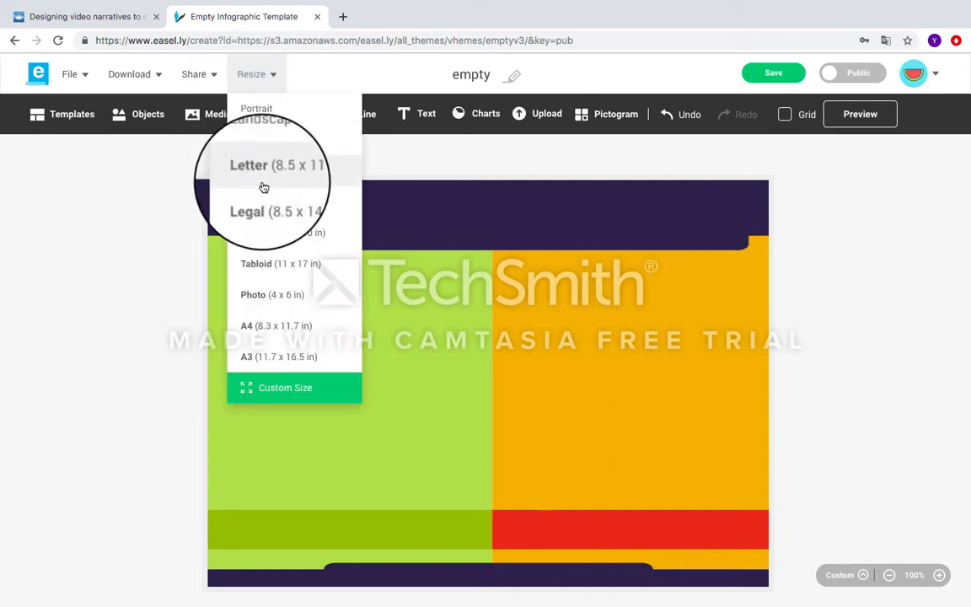
pyautogui.click(258, 327)
pyautogui.scroll(-2, 407, 346)
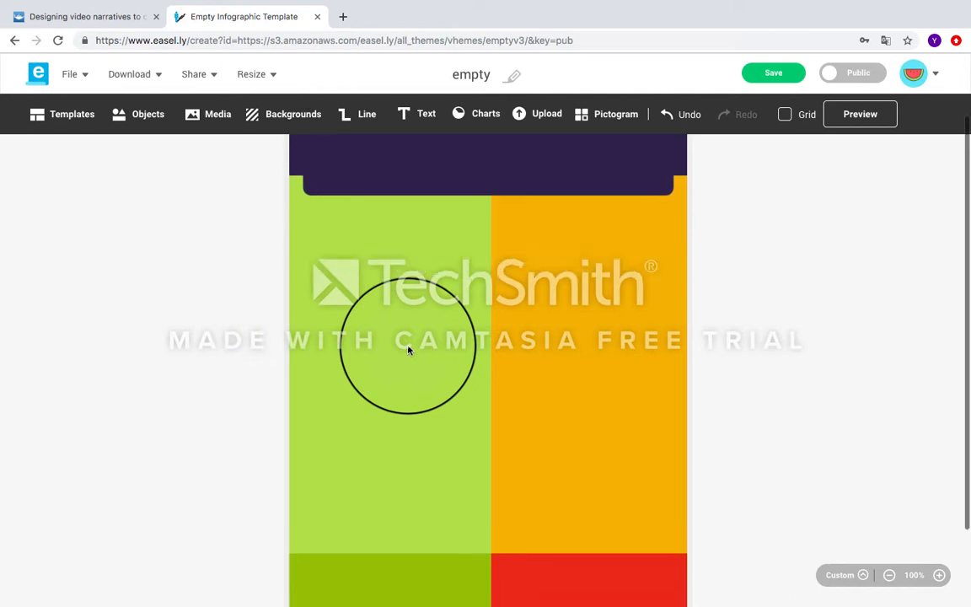
pyautogui.scroll(1, 70, 373)
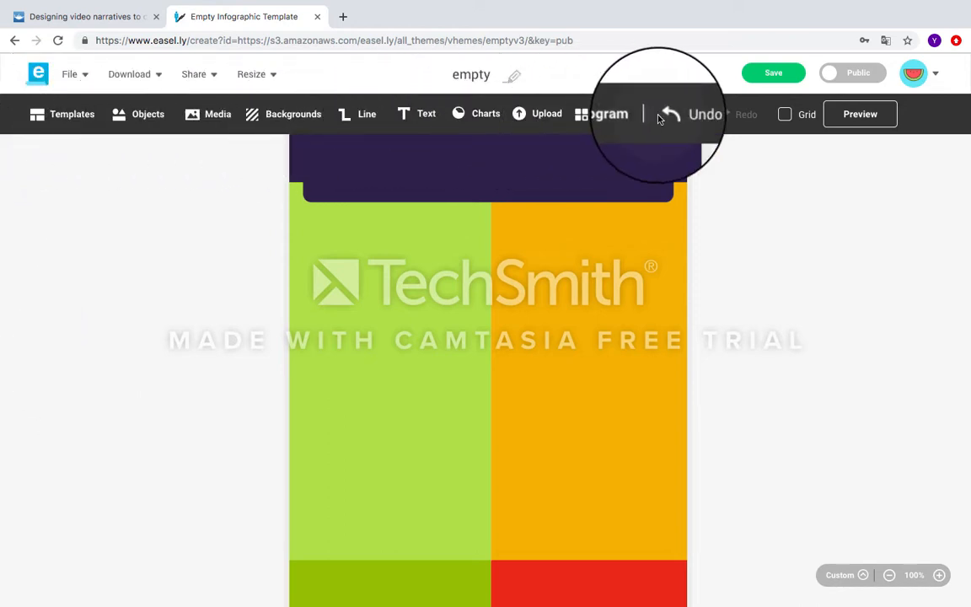
# Add a Title text box to the canvas and move it into the purple header band
pyautogui.click(407, 115)
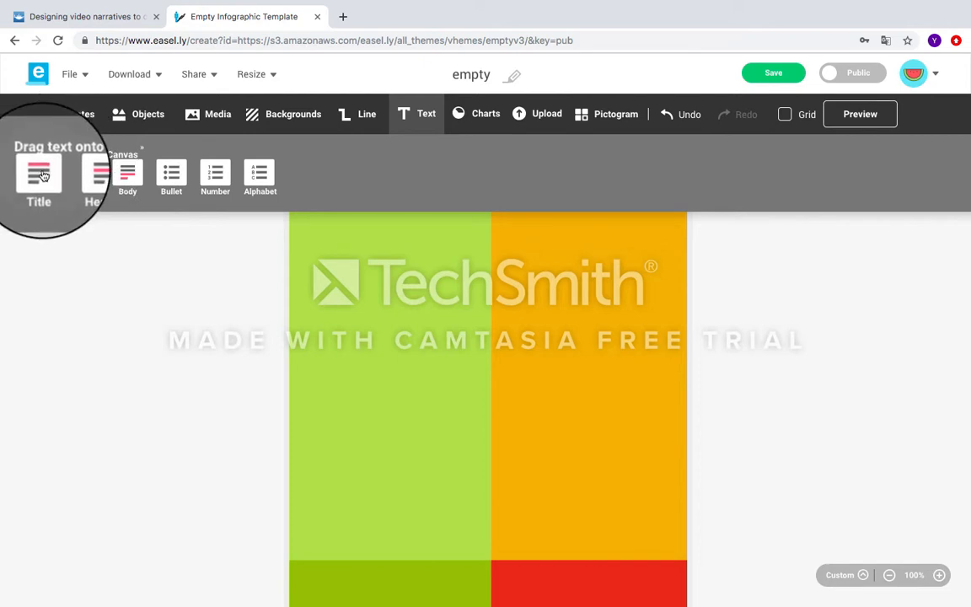
pyautogui.moveTo(43, 176); pyautogui.dragTo(470, 246)
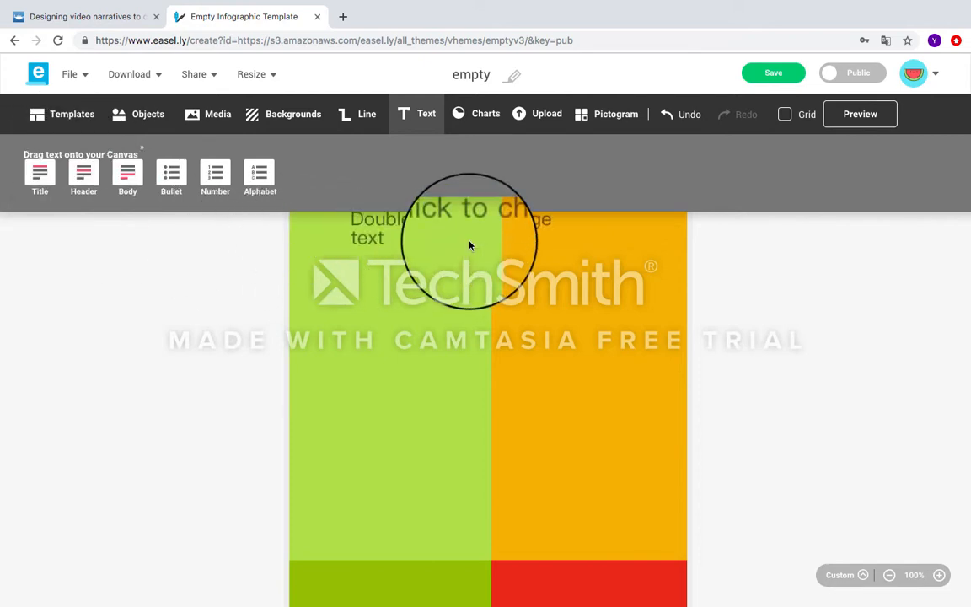
pyautogui.click(419, 112)
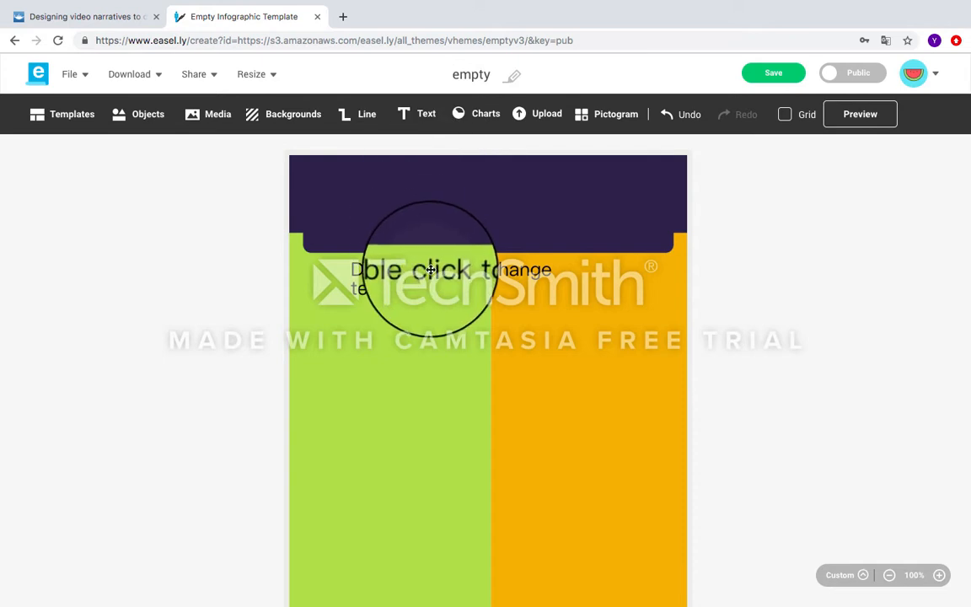
pyautogui.moveTo(430, 270); pyautogui.dragTo(454, 194)
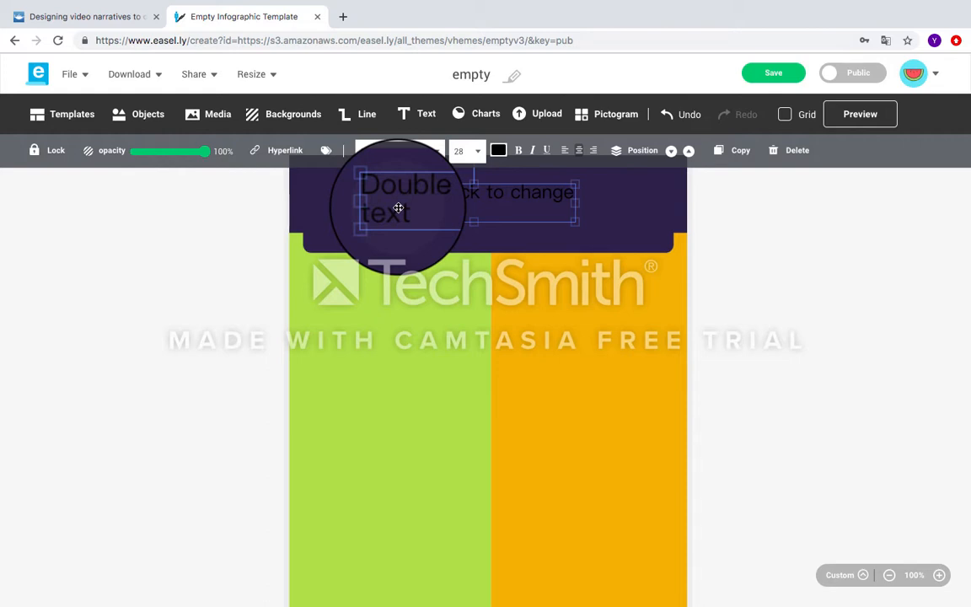
# Replace the title placeholder text with "Chinese culture V.S American culture"
pyautogui.doubleClick(415, 201)
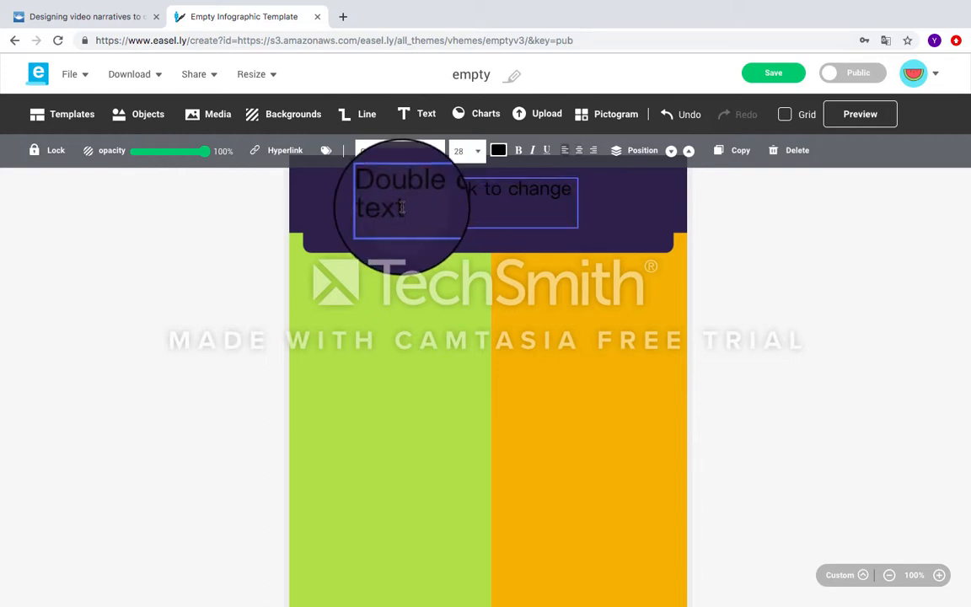
pyautogui.moveTo(413, 208); pyautogui.dragTo(332, 172)
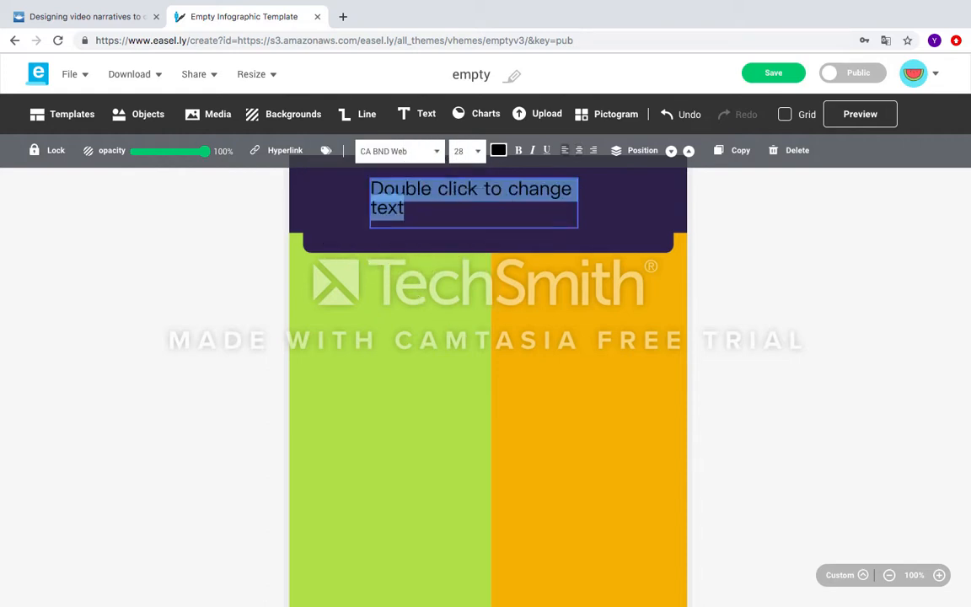
pyautogui.press('BackSpace')
pyautogui.press('capslock')
pyautogui.write('C')
pyautogui.press('capslock')
pyautogui.write('hinese')
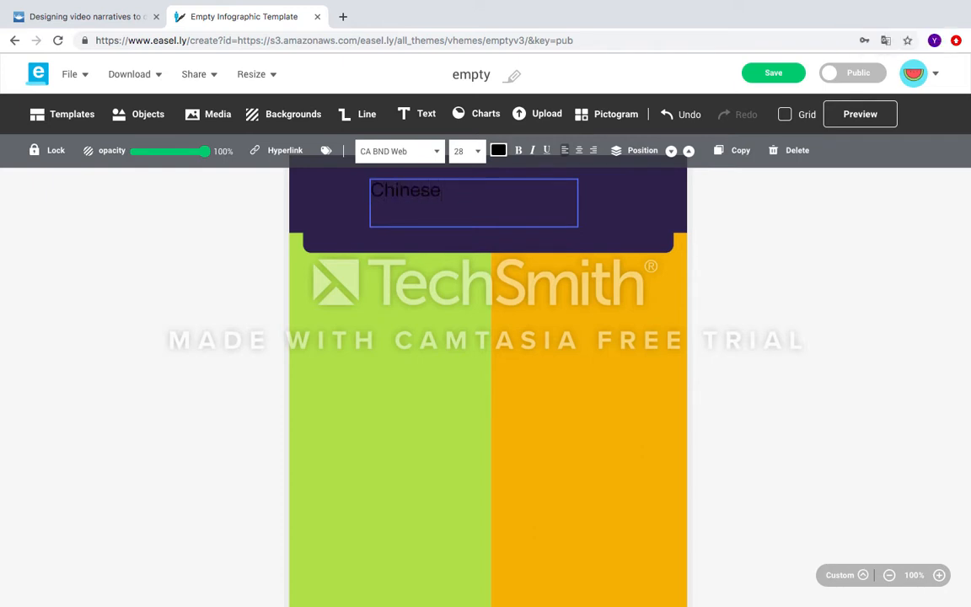
pyautogui.write(' culture')
pyautogui.press('capslock')
pyautogui.write('V.S')
pyautogui.press('capslock')
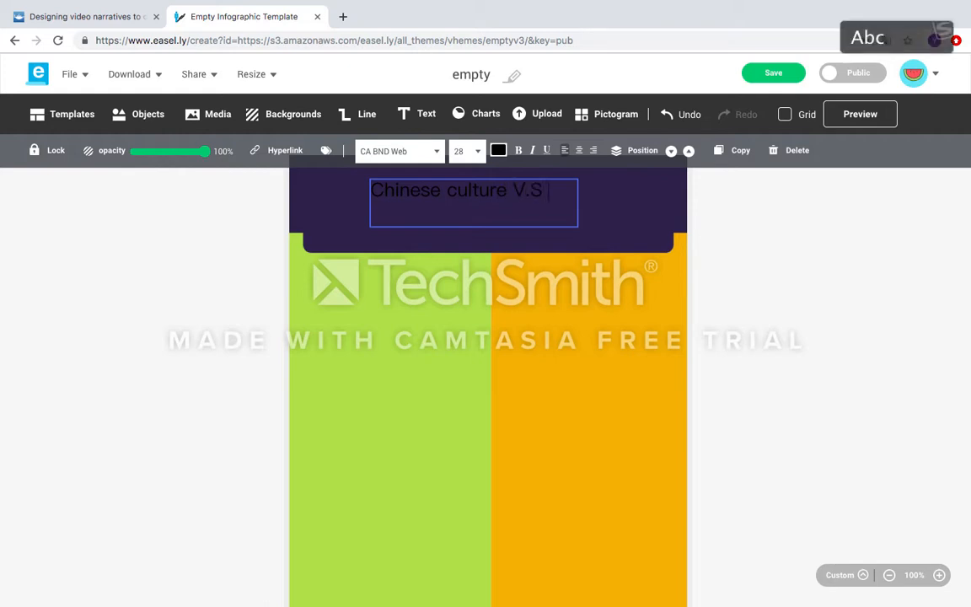
pyautogui.write('American')
pyautogui.press('capslock')
pyautogui.press('capslock')
pyautogui.write('cul')
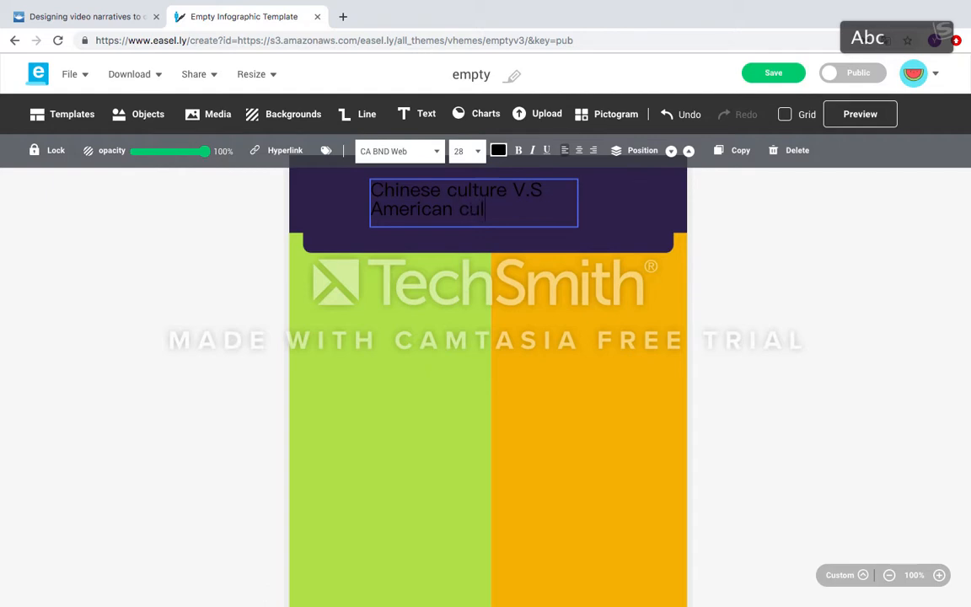
pyautogui.write('ture')
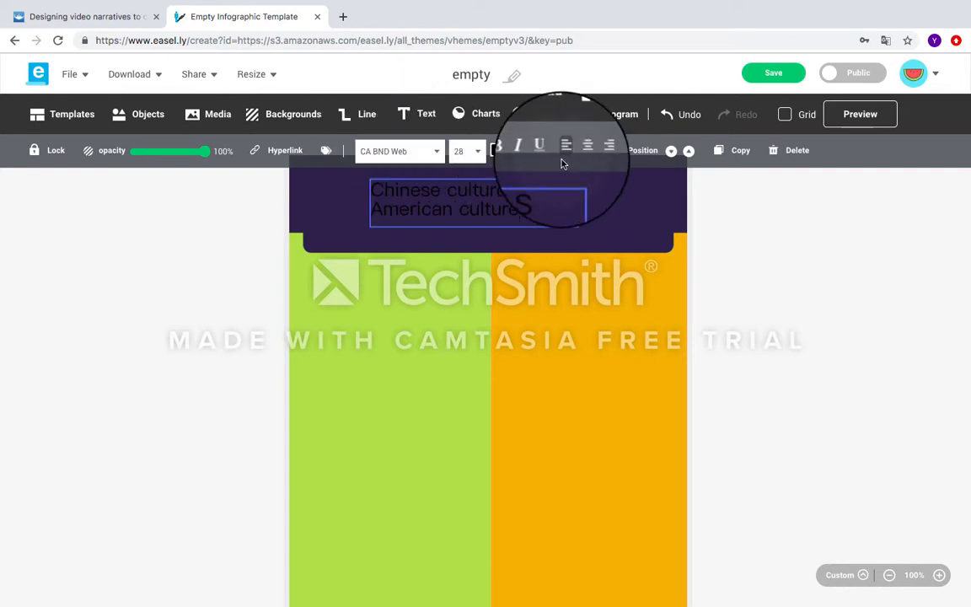
pyautogui.click(624, 233)
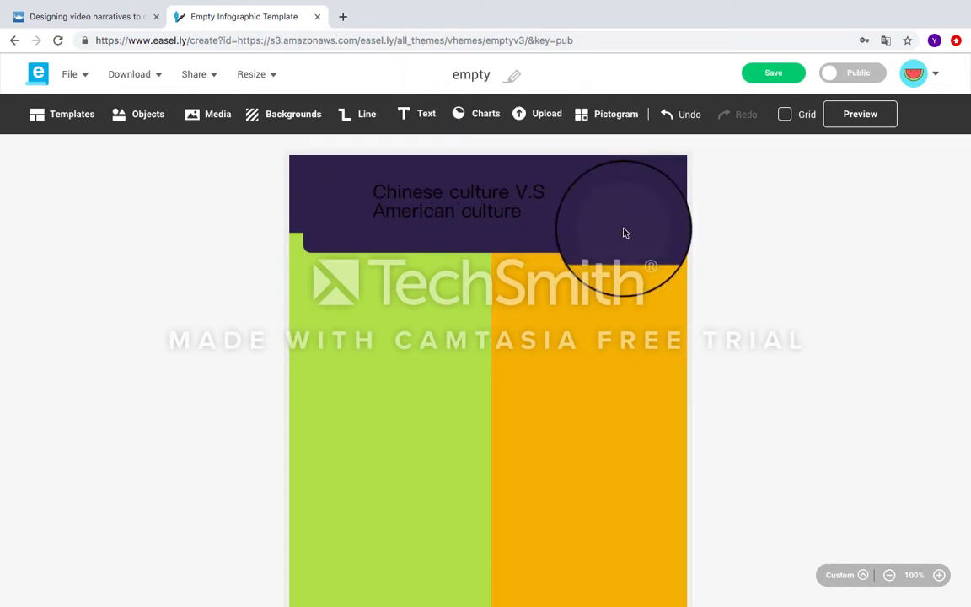
# Open the objects library and look through its image categories without choosing one
pyautogui.click(145, 123)
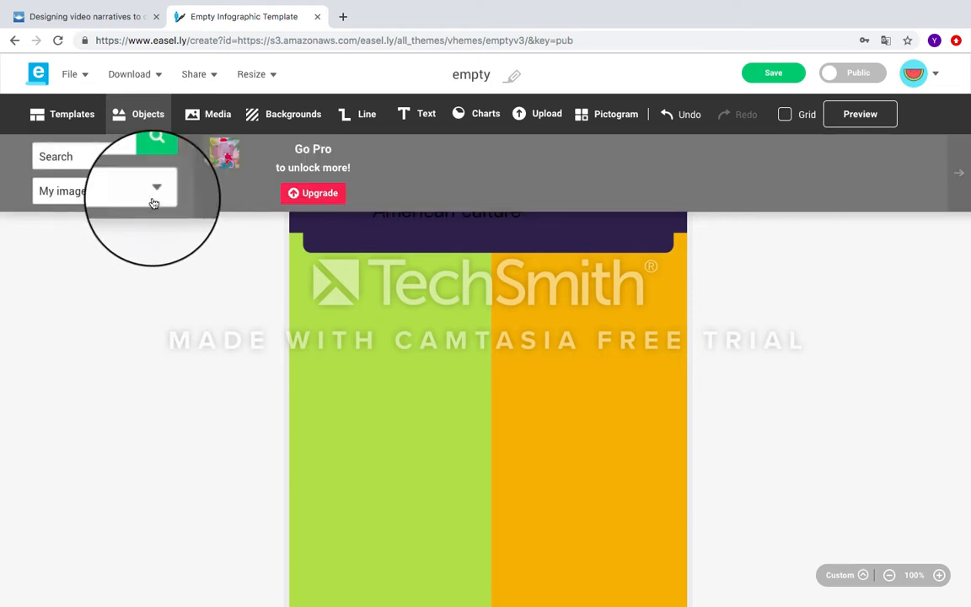
pyautogui.click(154, 198)
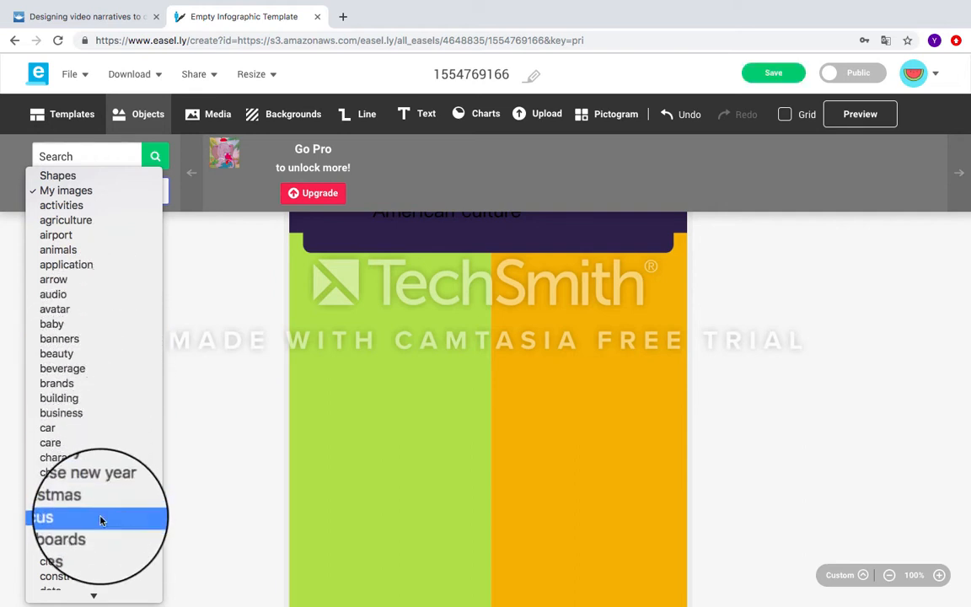
pyautogui.click(212, 493)
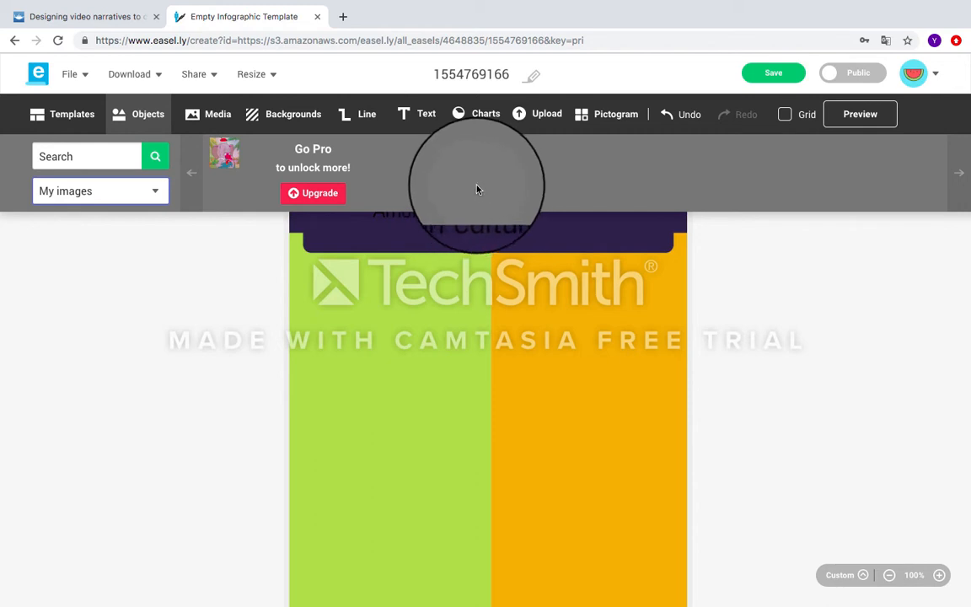
# Look through the media sources: the Unsplash photo categories, the YouTube link option and the uploaded files
pyautogui.click(212, 123)
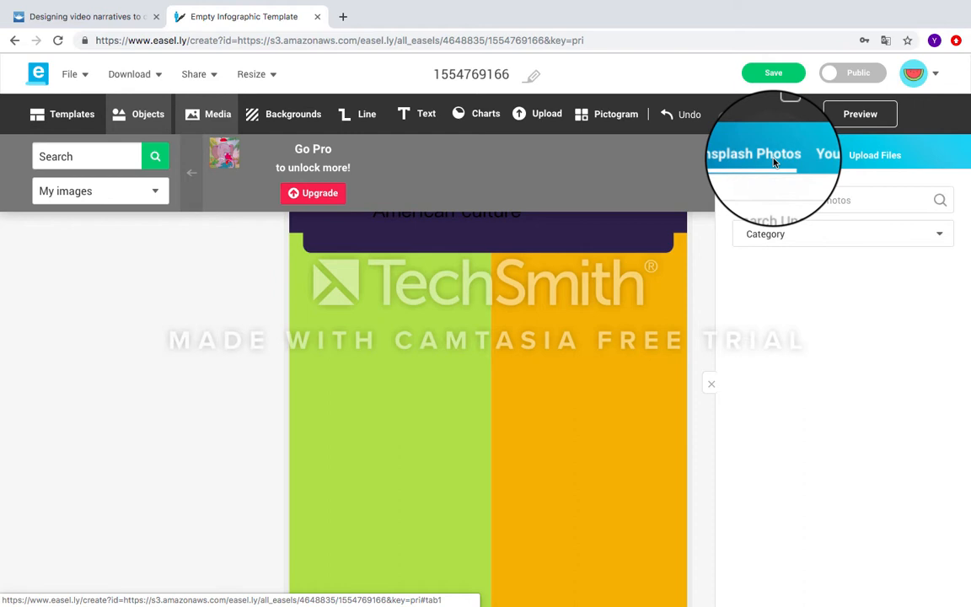
pyautogui.click(786, 232)
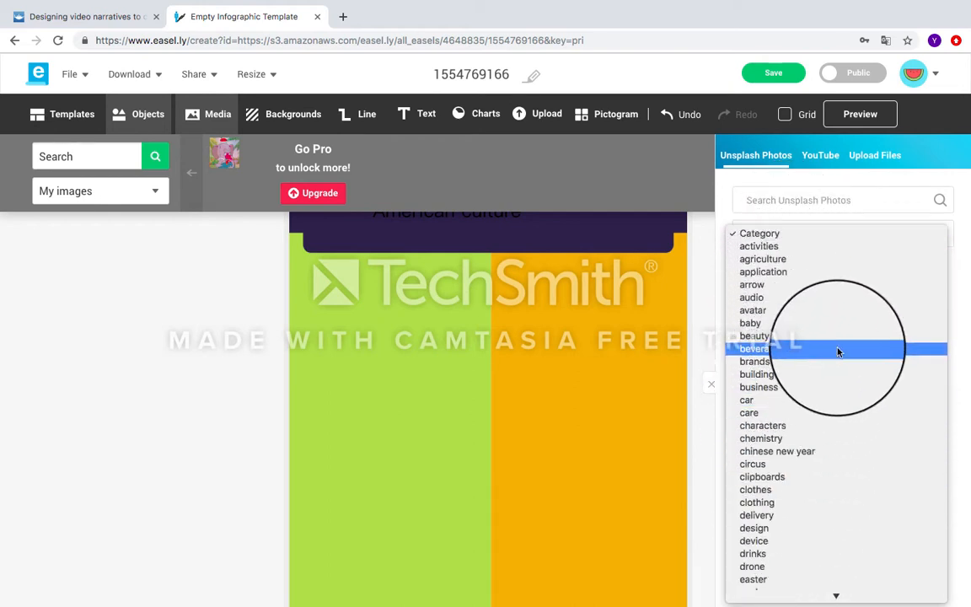
pyautogui.click(822, 157)
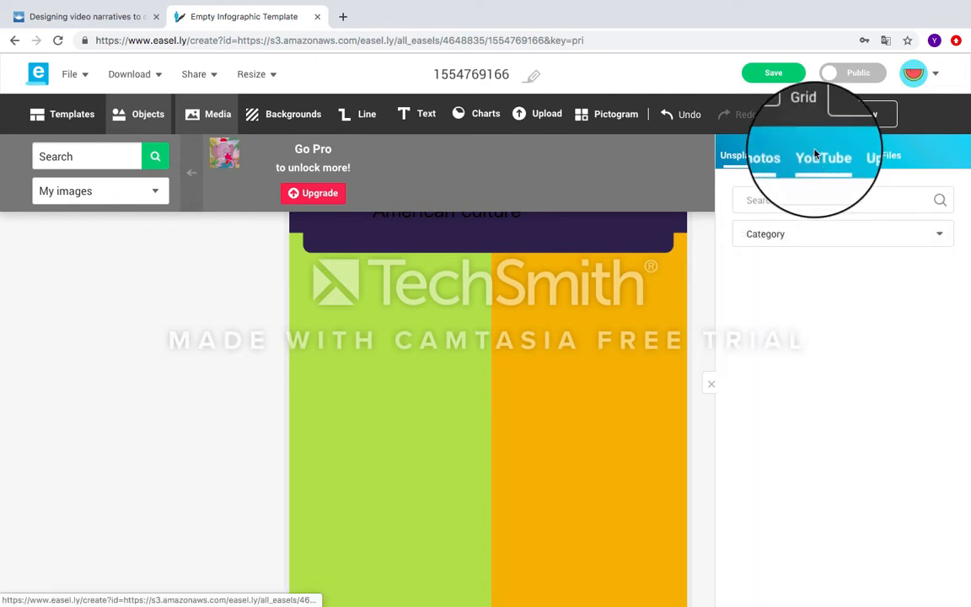
pyautogui.click(816, 155)
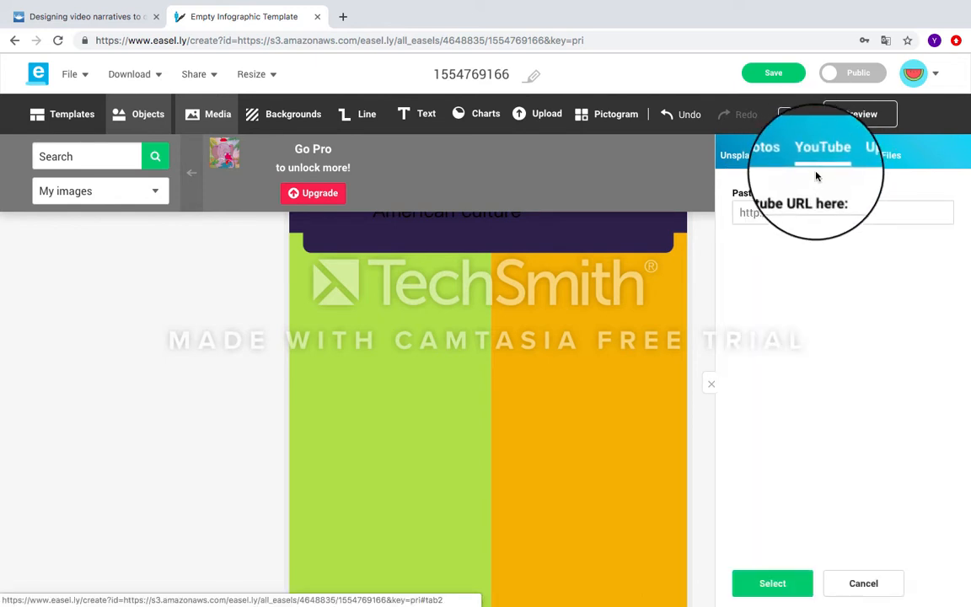
pyautogui.click(876, 165)
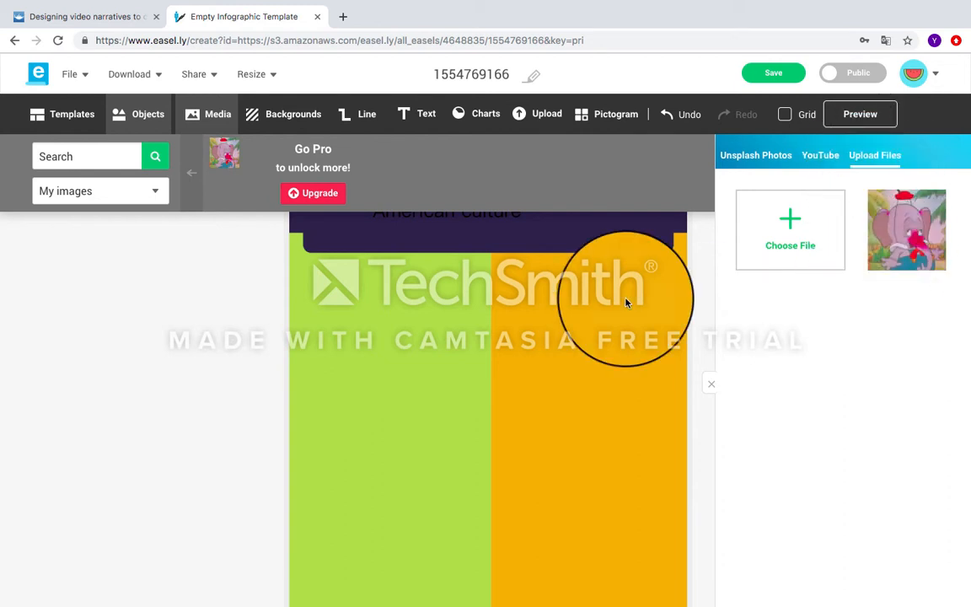
# Add a bar chart to the canvas and position it just below the purple header, spanning the green and orange halves
pyautogui.click(470, 124)
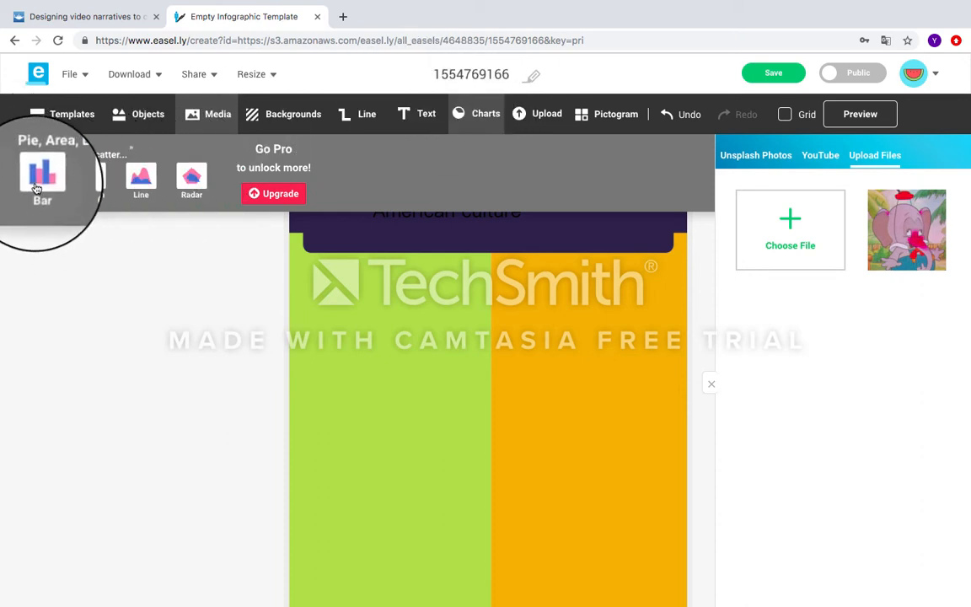
pyautogui.moveTo(40, 191); pyautogui.dragTo(439, 358)
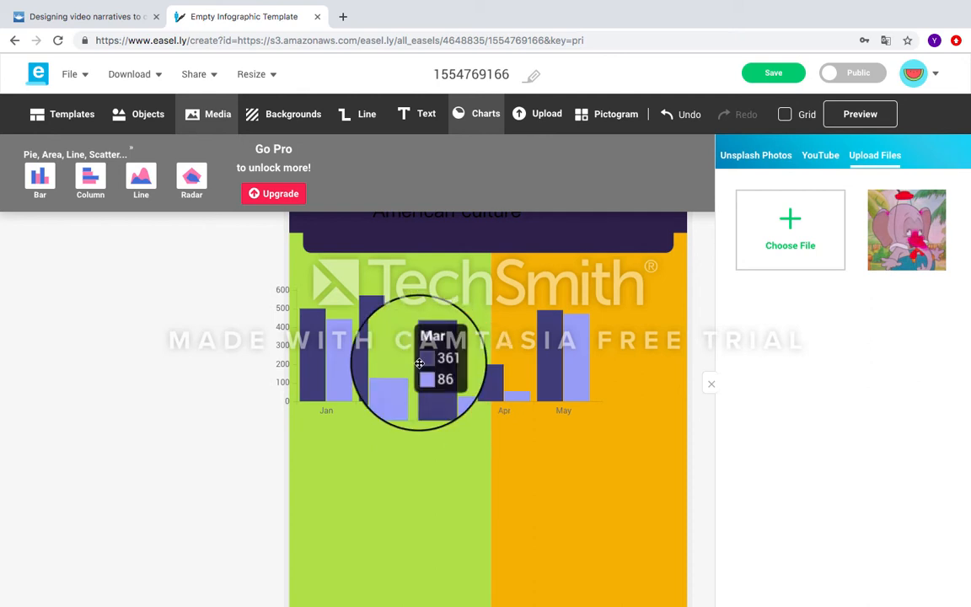
pyautogui.click(419, 364)
pyautogui.moveTo(367, 362); pyautogui.dragTo(407, 364)
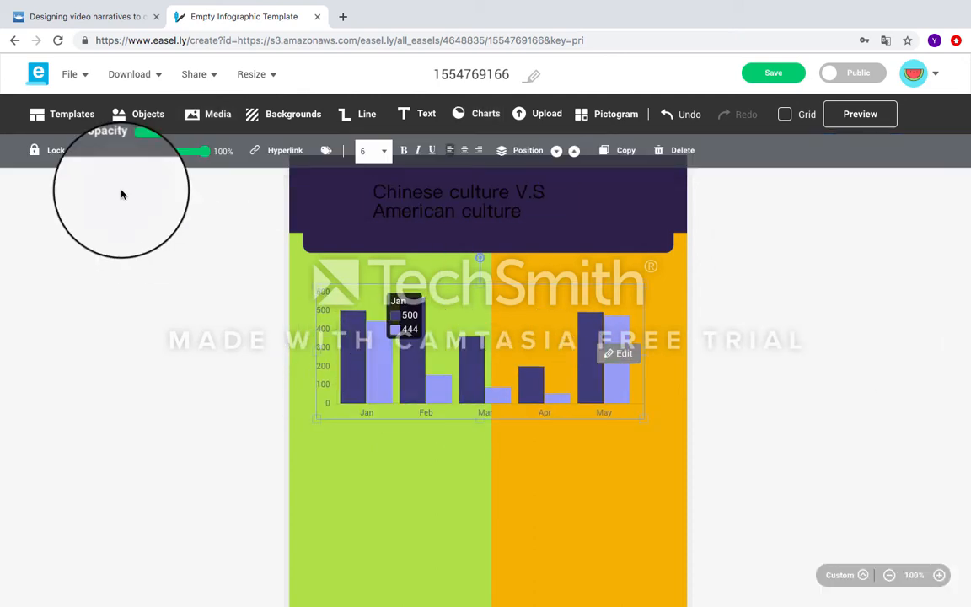
# Add a line chart to the canvas directly below the bar chart
pyautogui.click(482, 112)
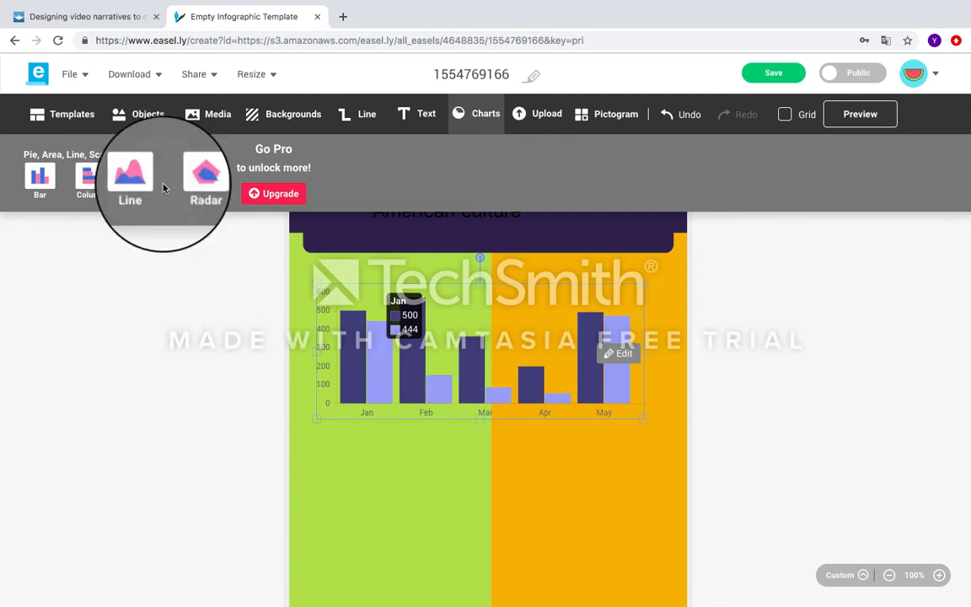
pyautogui.moveTo(135, 178); pyautogui.dragTo(434, 501)
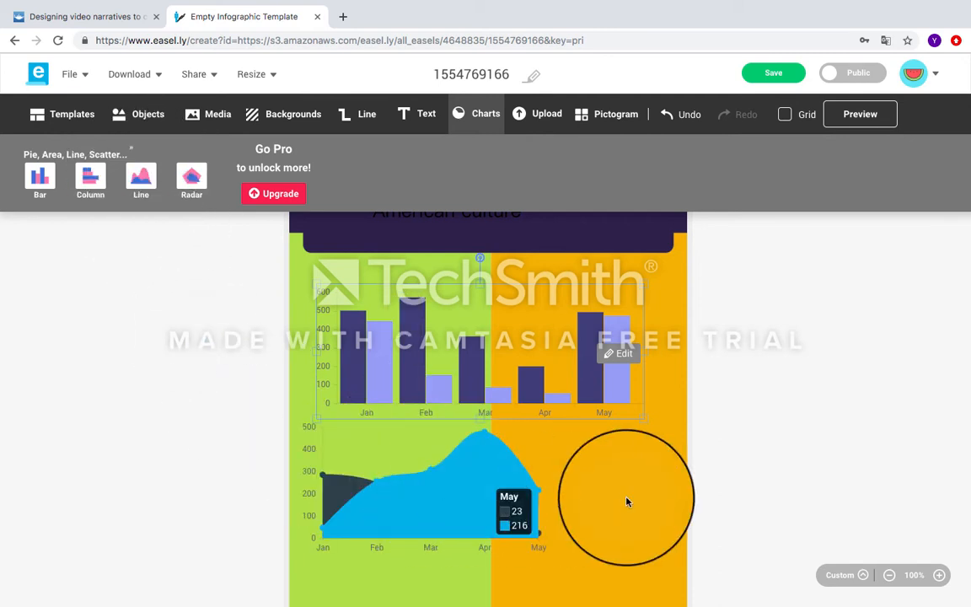
# Look over the lower part of the page and check the available download formats without choosing one
pyautogui.scroll(-1, 748, 402)
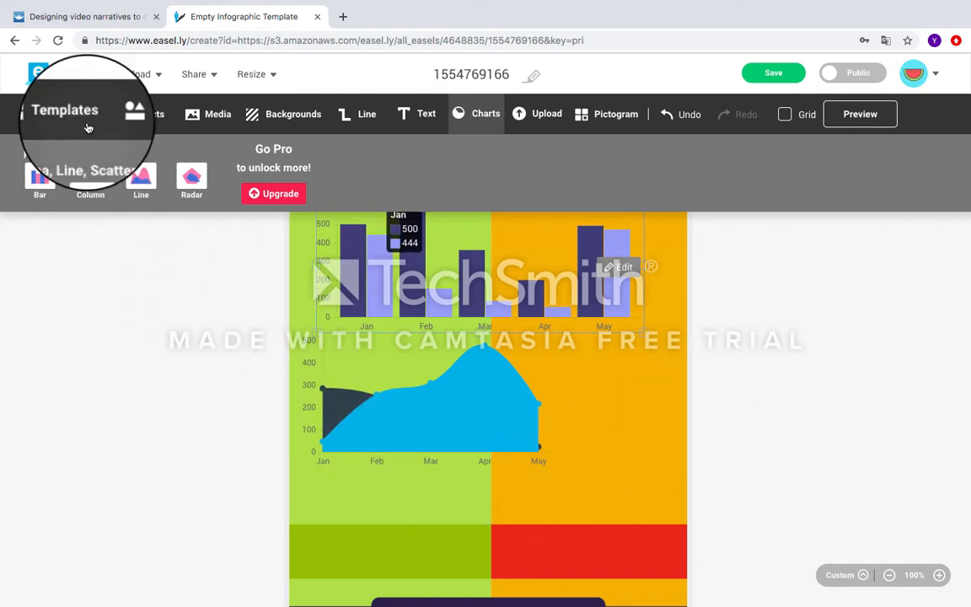
pyautogui.click(155, 82)
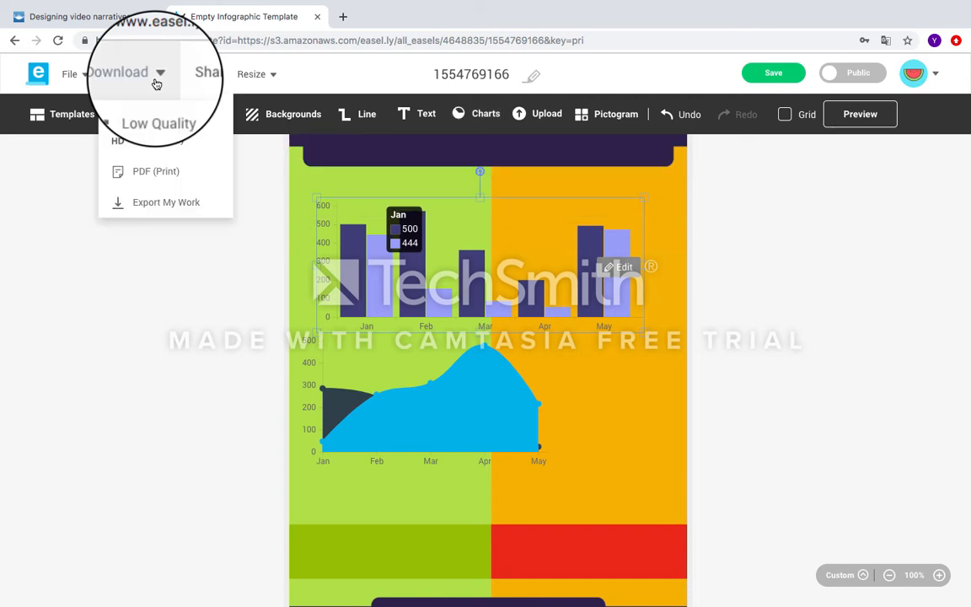
pyautogui.click(183, 319)
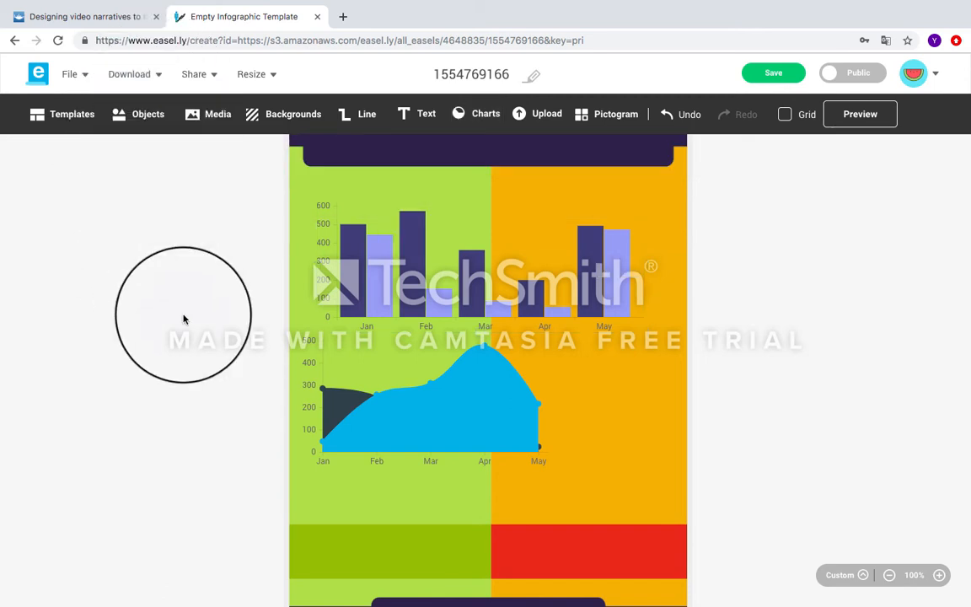